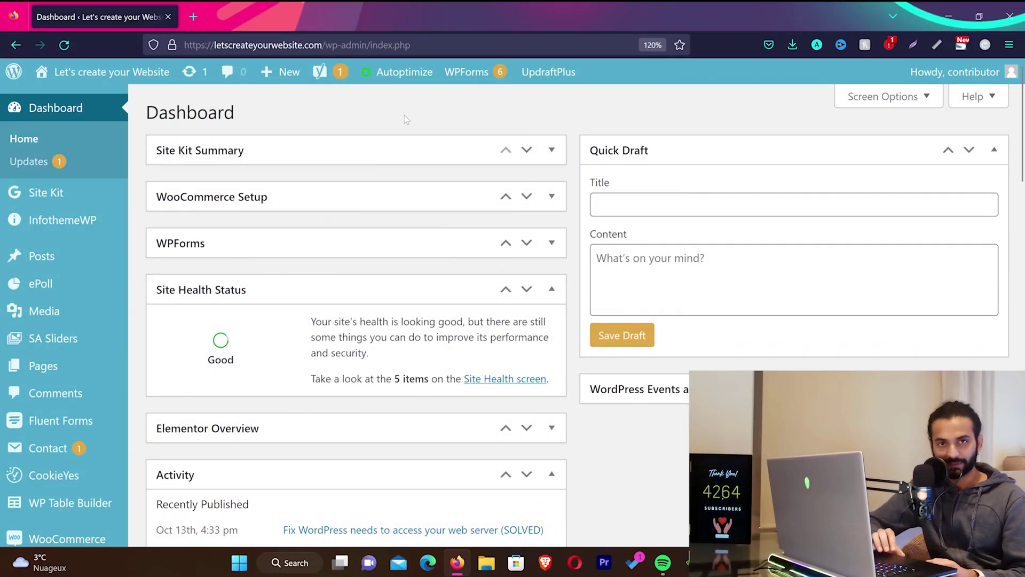
scroll(39, 361, down, 1)
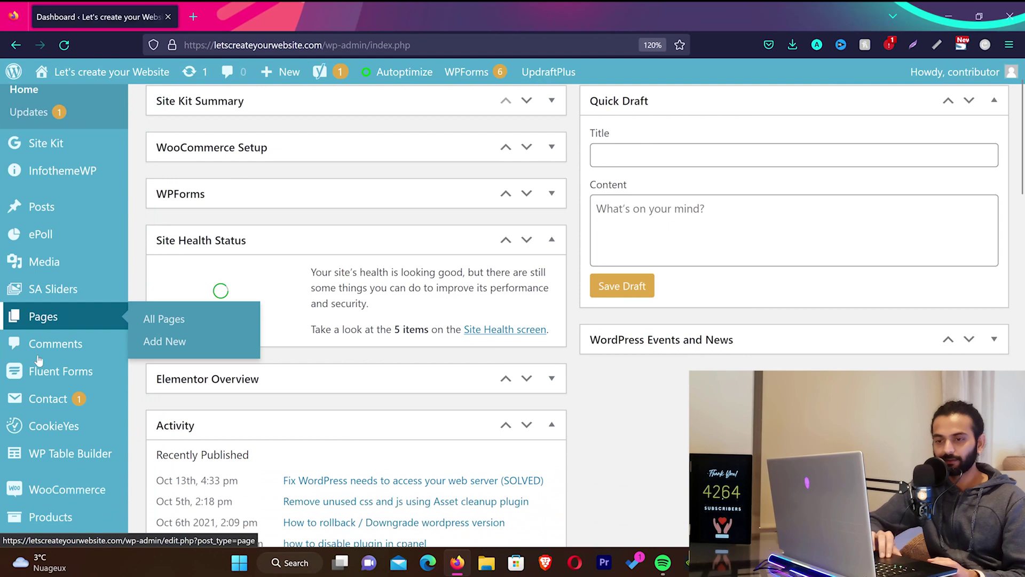
scroll(48, 376, down, 4)
Step: Install and activate the WP STAGING plugin from Plugins > Add New
click(164, 420)
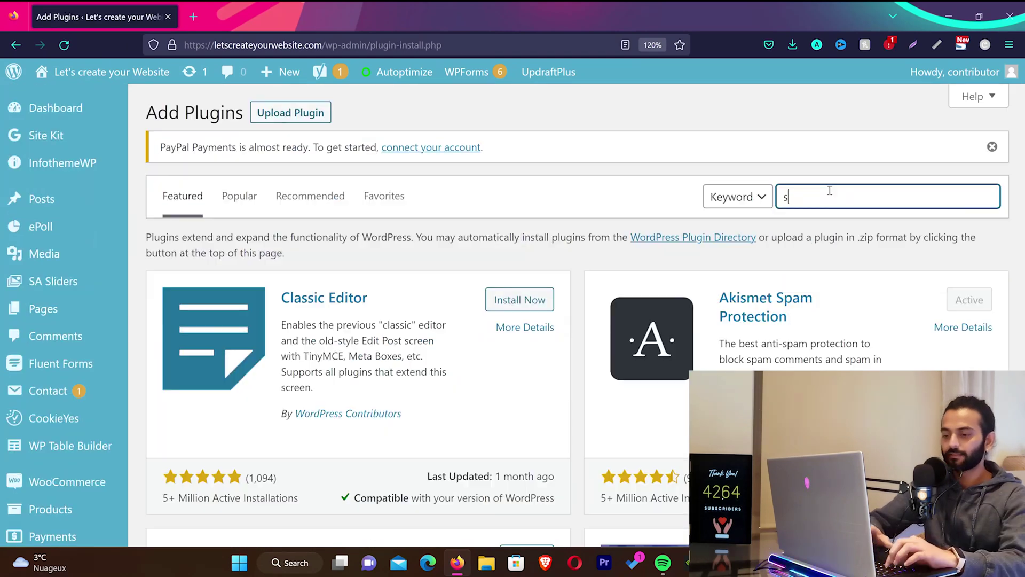
text(staging)
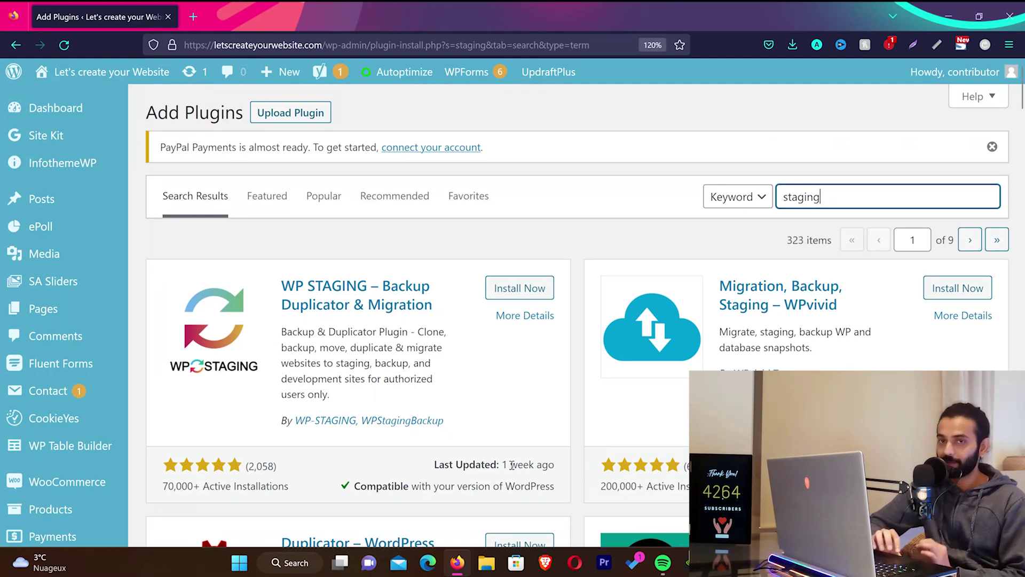
click(519, 291)
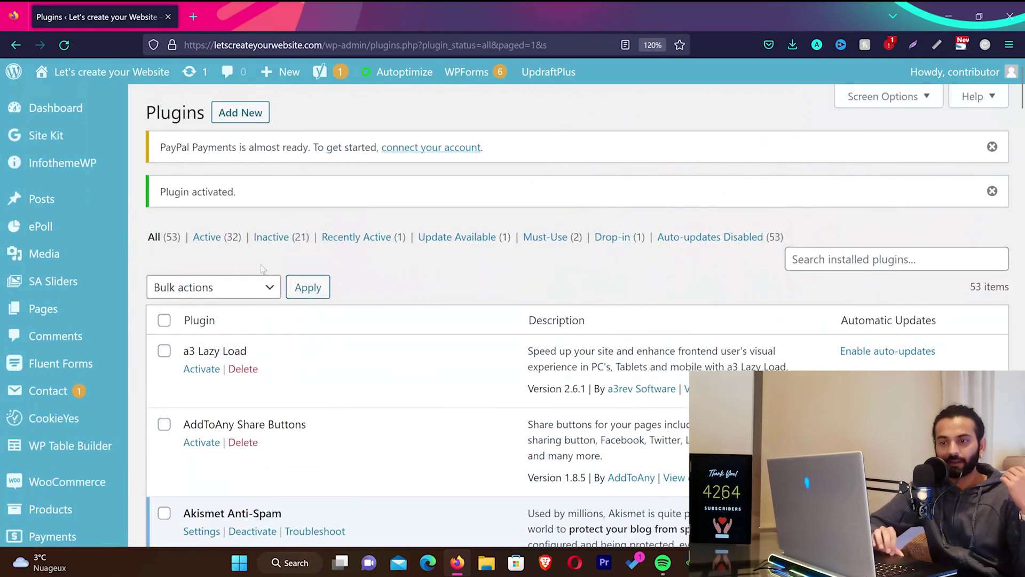
scroll(261, 270, down, 6)
mouse_move(57, 370)
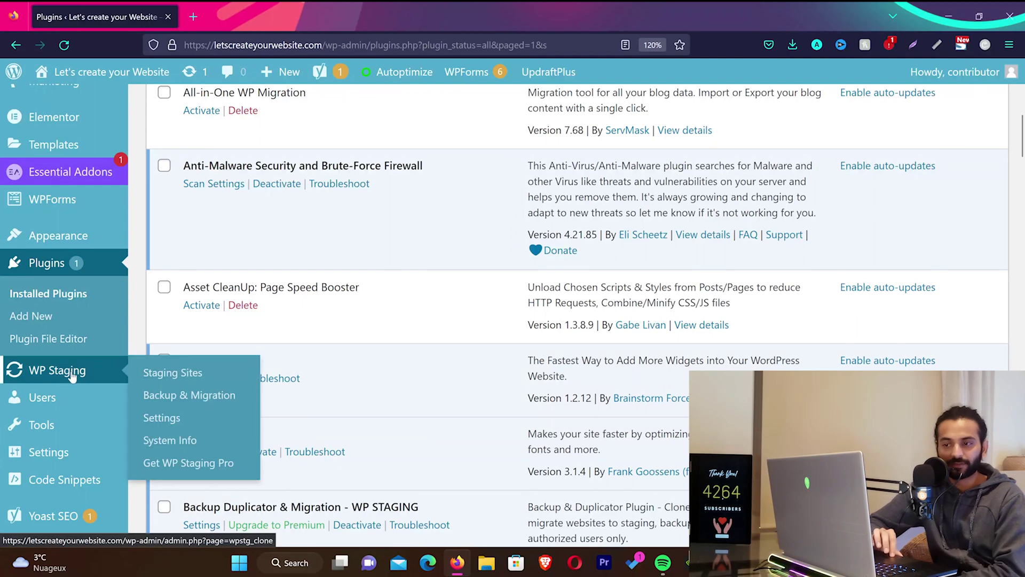
Step: Show the WP Staging Staging Sites list, which reports no staging site yet
click(172, 372)
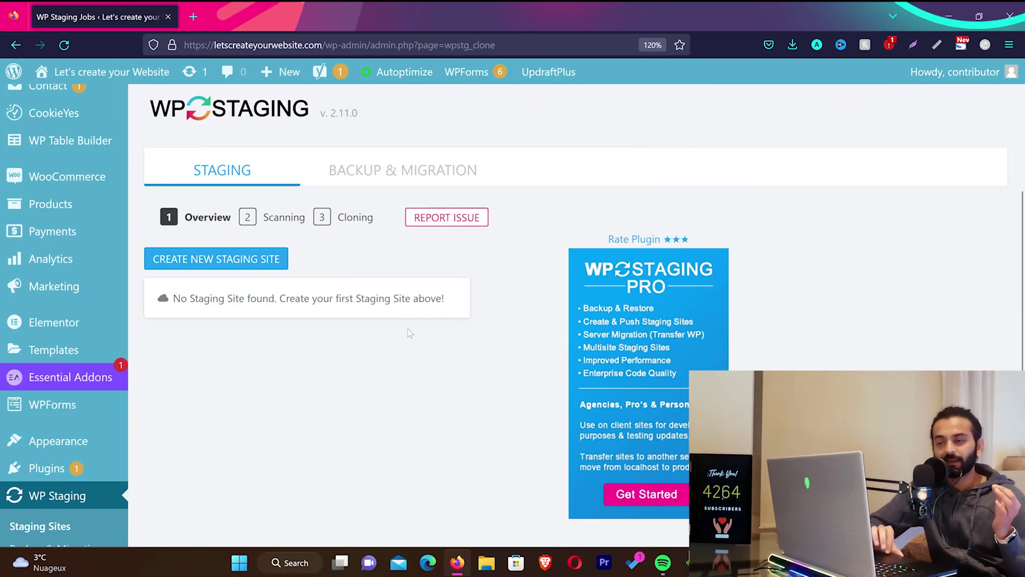
Step: Create a new staging site named 'staging' and run the cloning to /staging
click(221, 265)
click(233, 263)
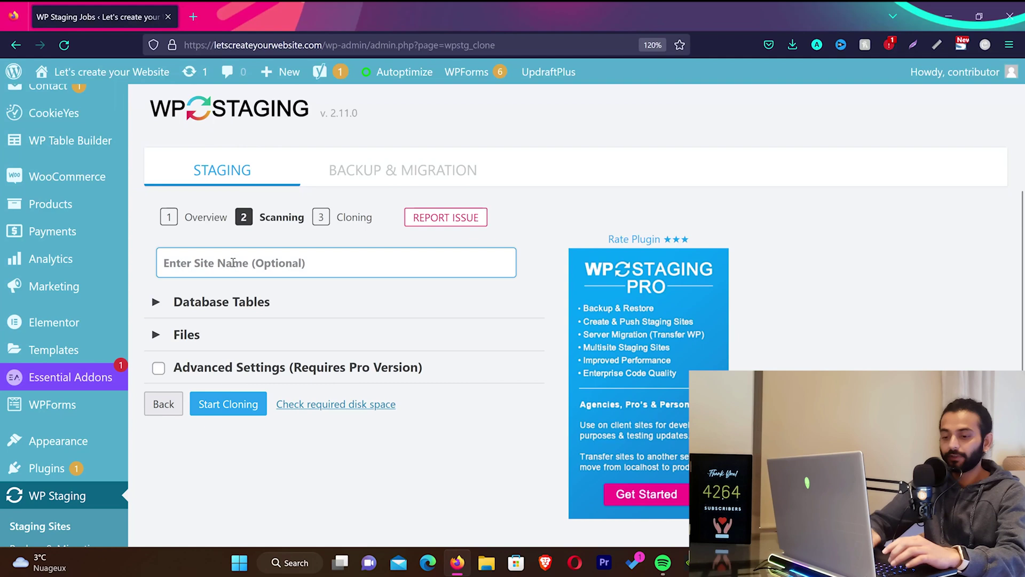
text(staging)
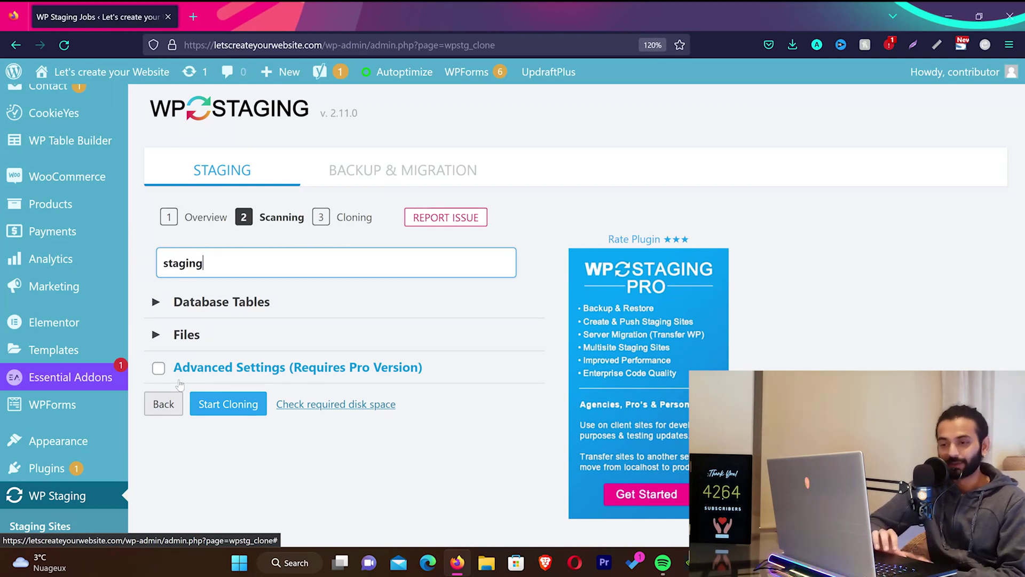
click(228, 404)
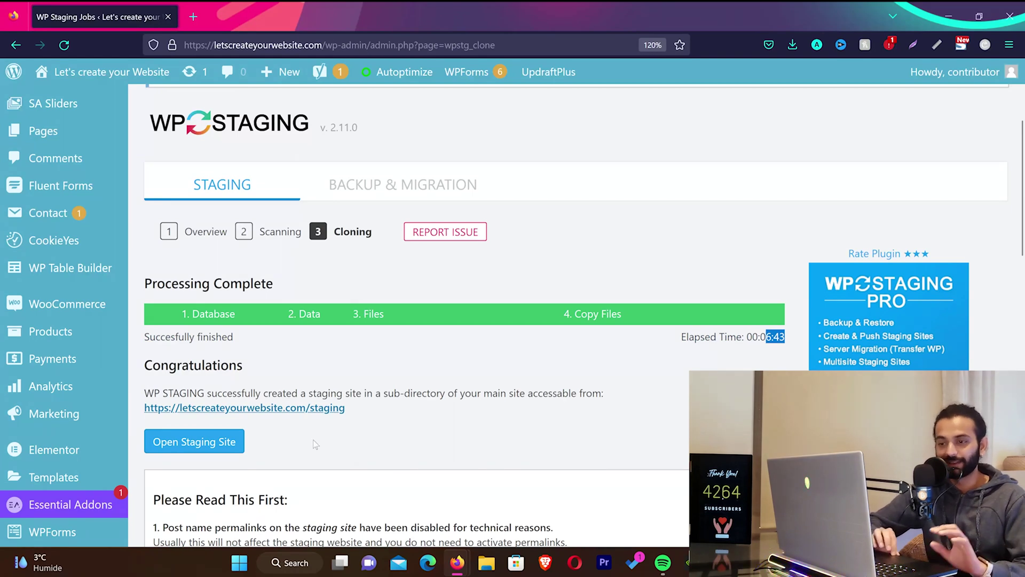
Step: Log in to the staging copy in a new tab using the saved credentials
click(285, 408)
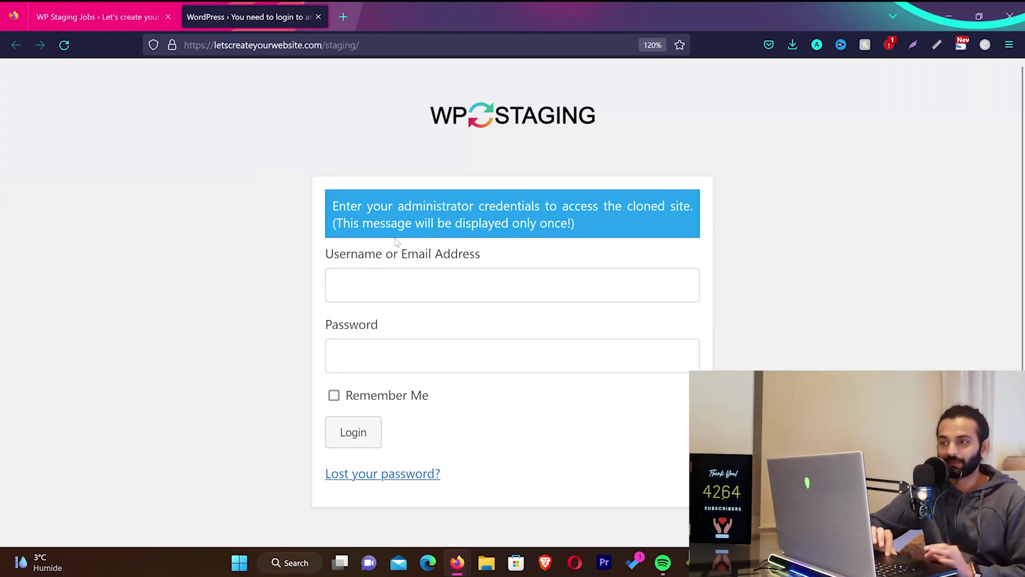
click(401, 285)
click(424, 392)
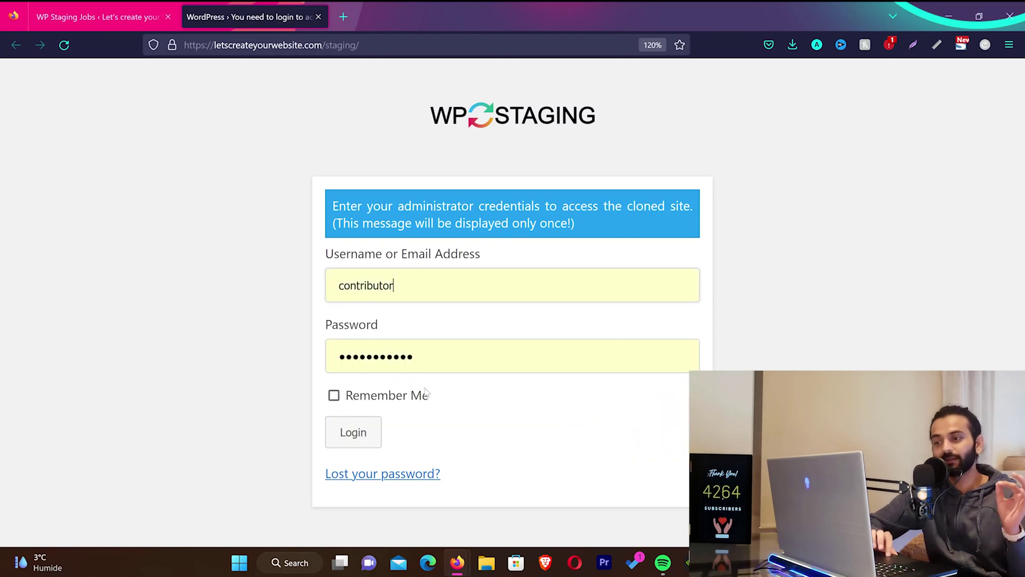
click(352, 433)
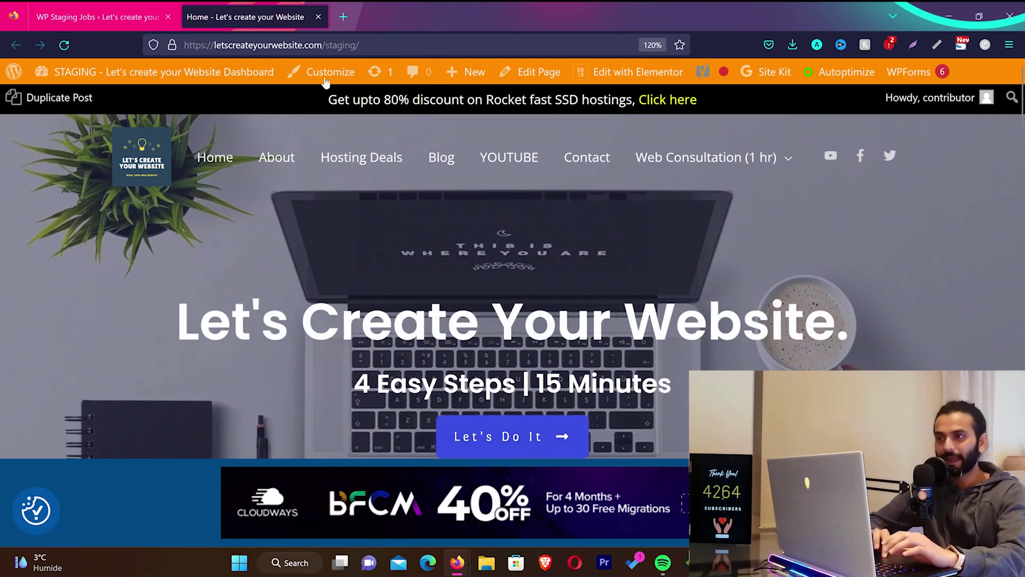
Step: Load the live letscreateyourwebsite.com in a new tab, then return to the cloning completion page
click(341, 19)
text(https://letscreateyourwebsite.com)
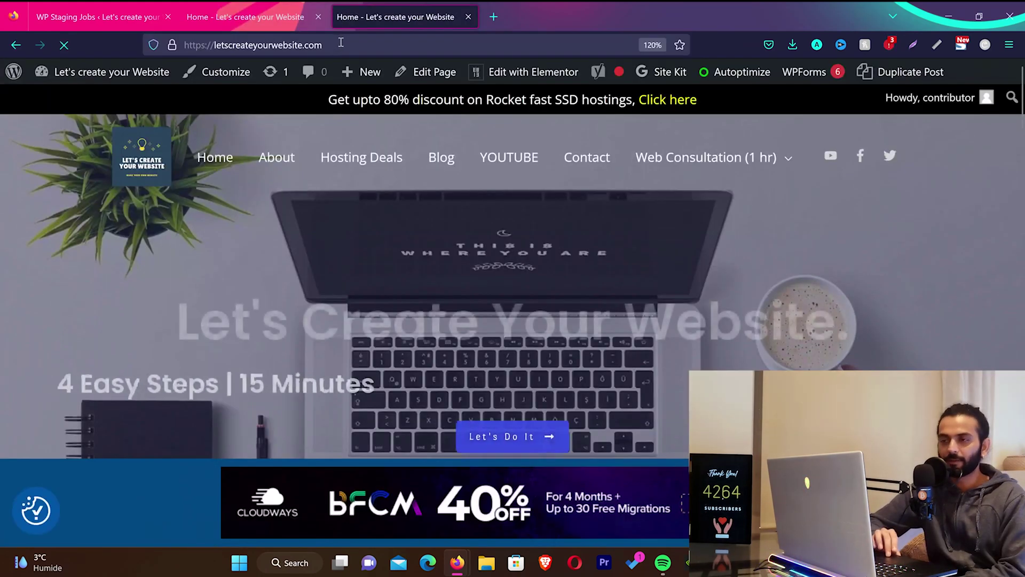
click(180, 45)
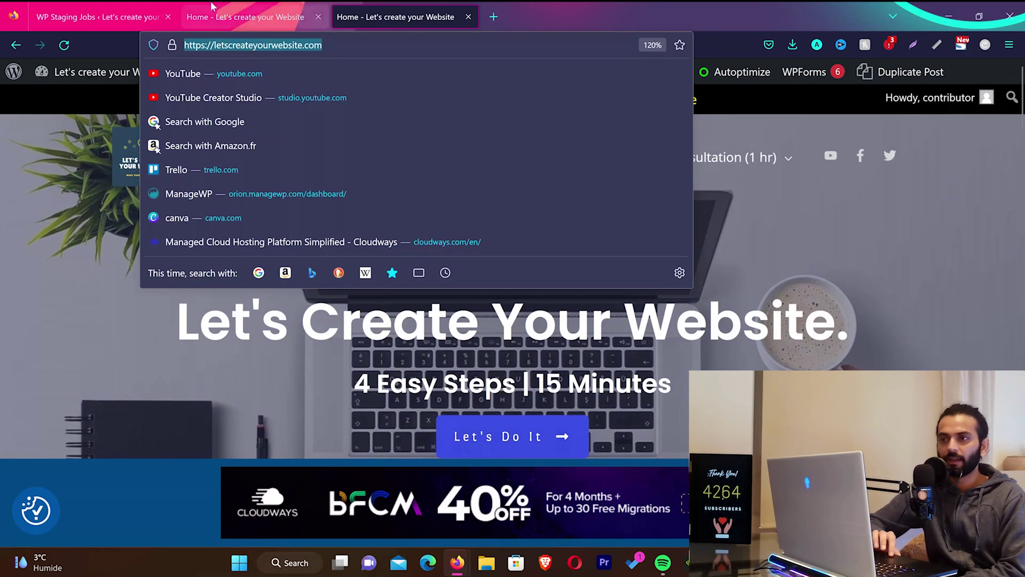
click(227, 8)
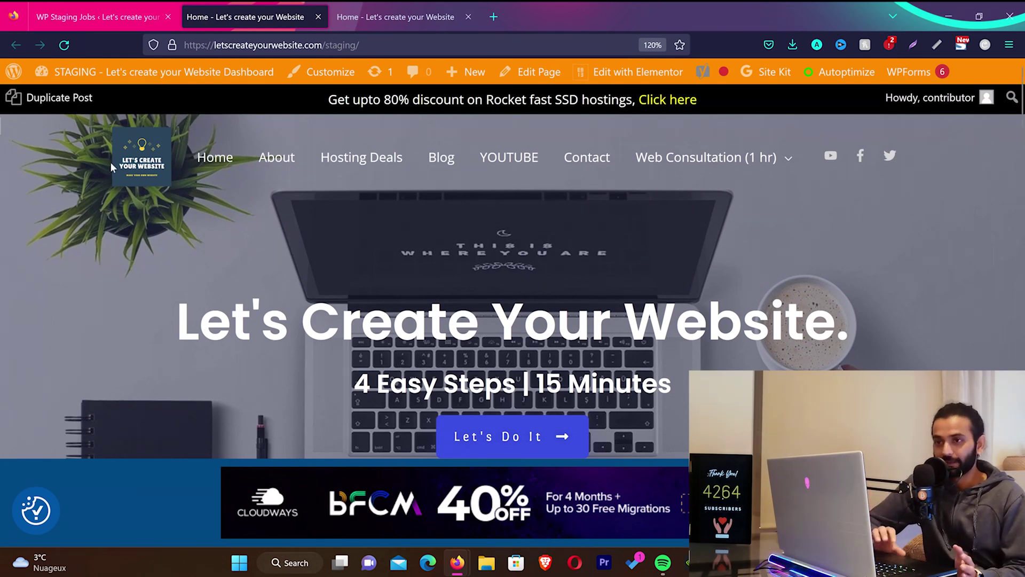
click(72, 9)
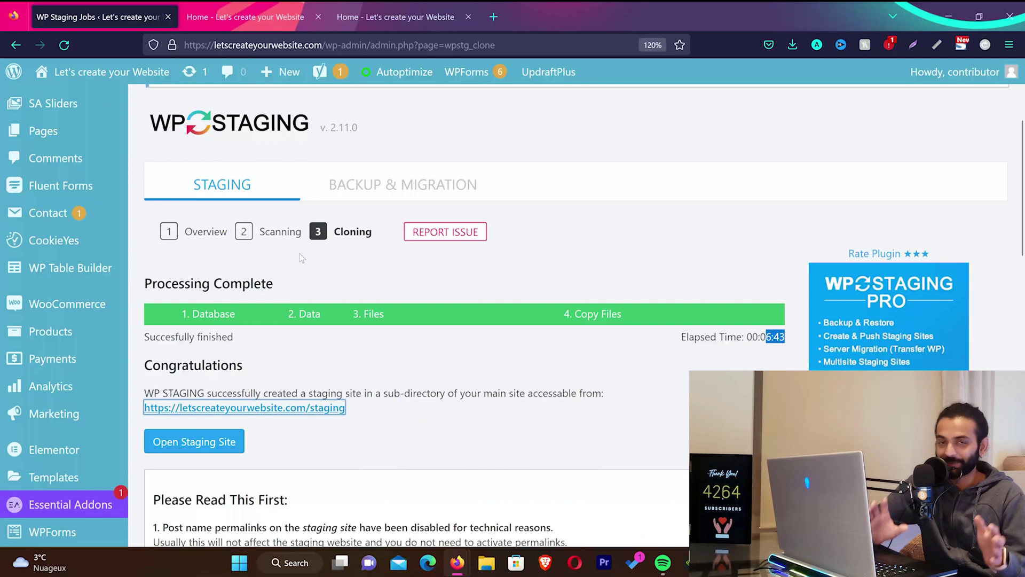
Step: View the staging homepage and its Dashboard, then the live homepage for comparison
click(245, 16)
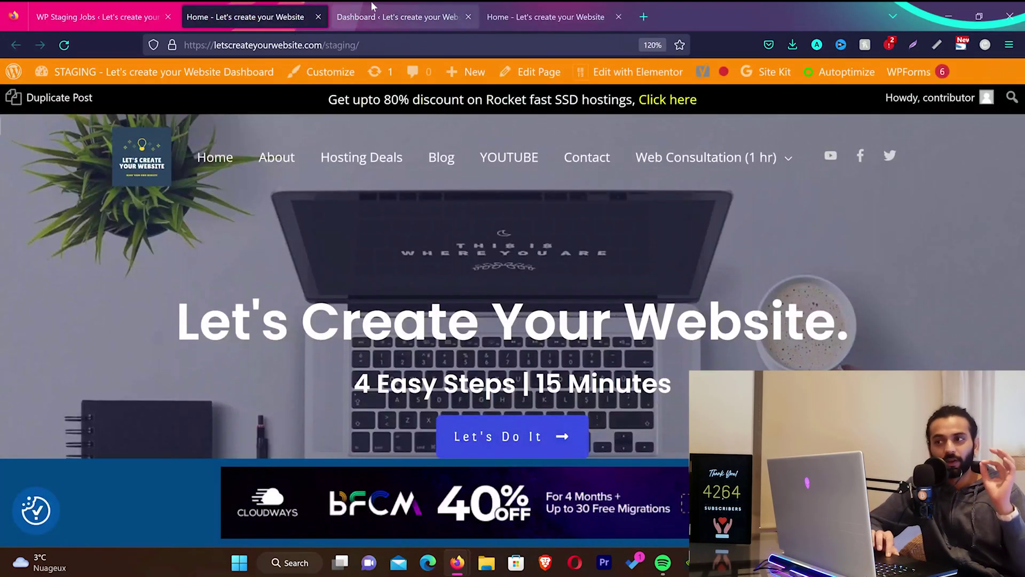
click(400, 6)
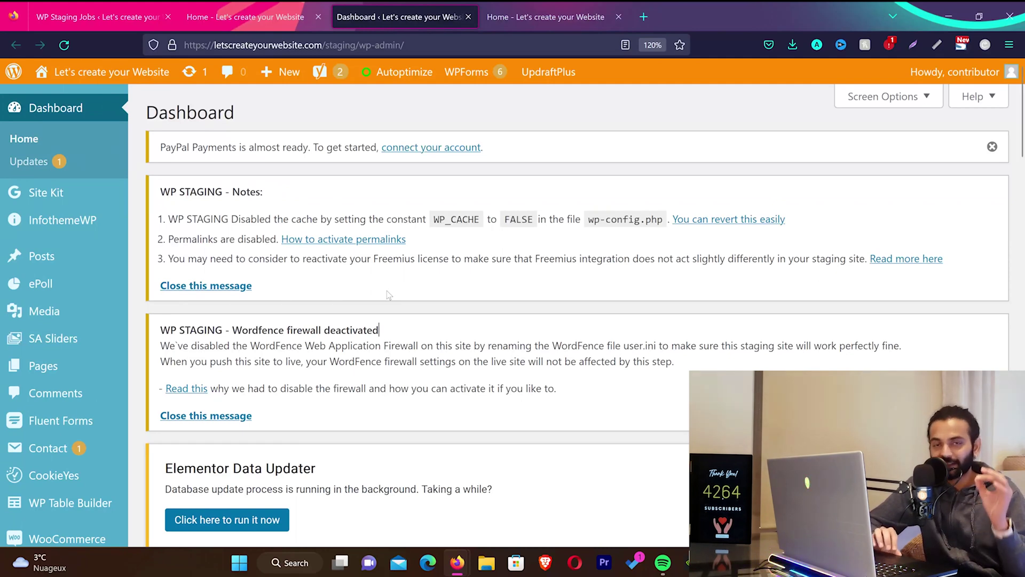
click(508, 5)
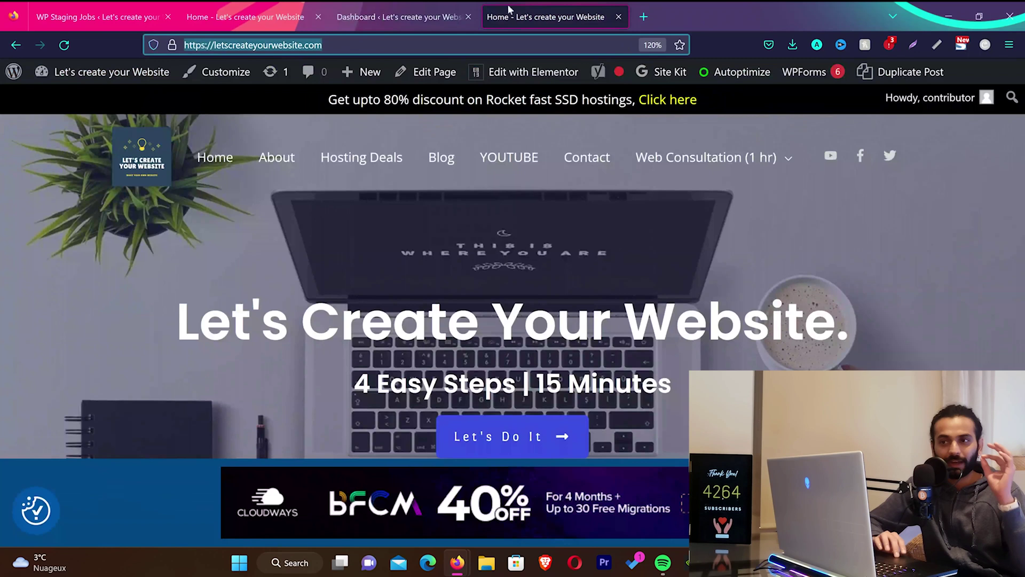